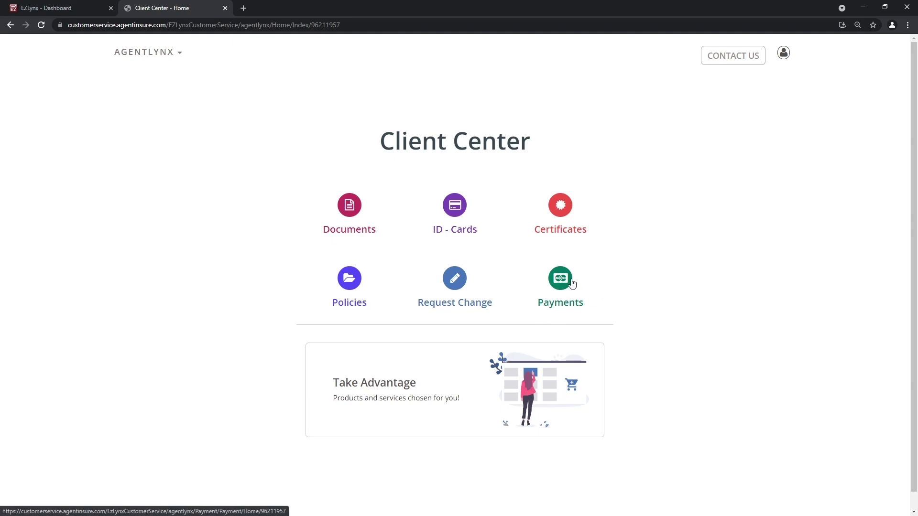
Open the client's policies list from the Client Center home page
left_click(341, 303)
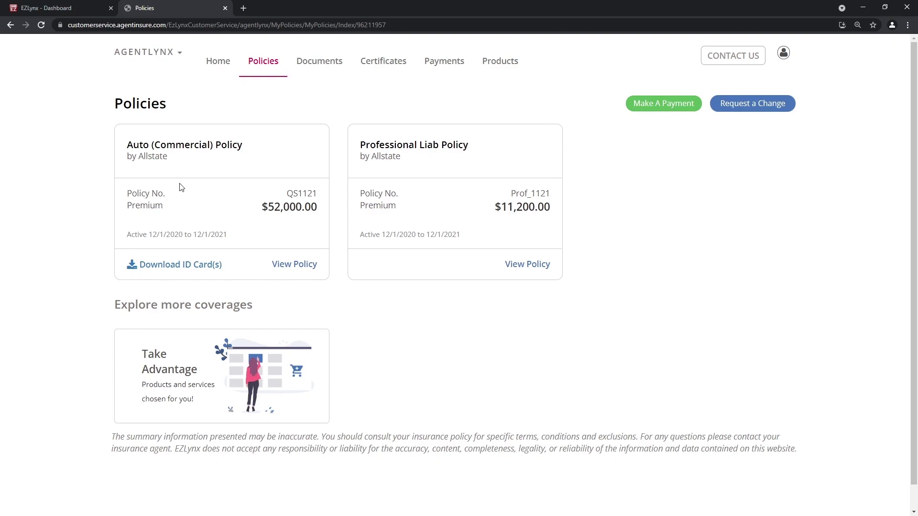
Review the Auto (Commercial) policy's coverages, vehicles and drivers, then request a change to it
left_click(286, 267)
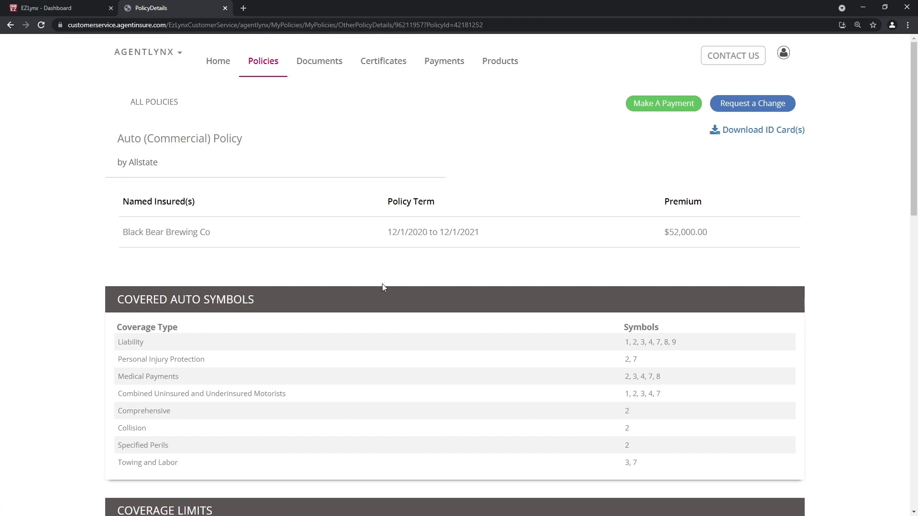
scroll(383, 287, "down", 3)
scroll(384, 291, "down", 7)
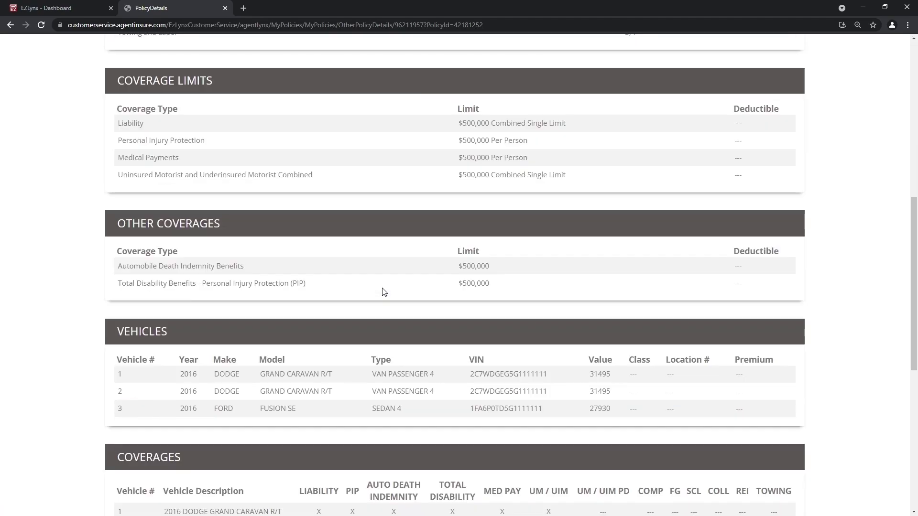
scroll(382, 289, "down", 6)
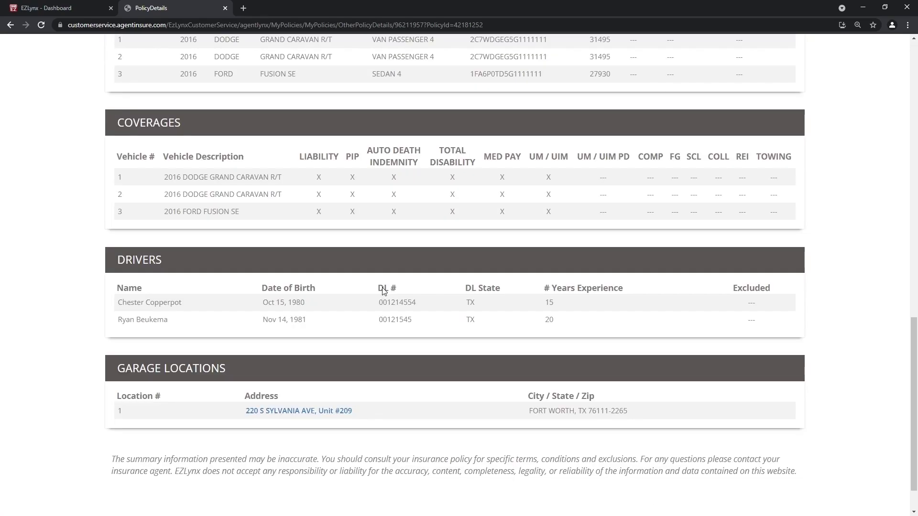
scroll(382, 291, "up", 16)
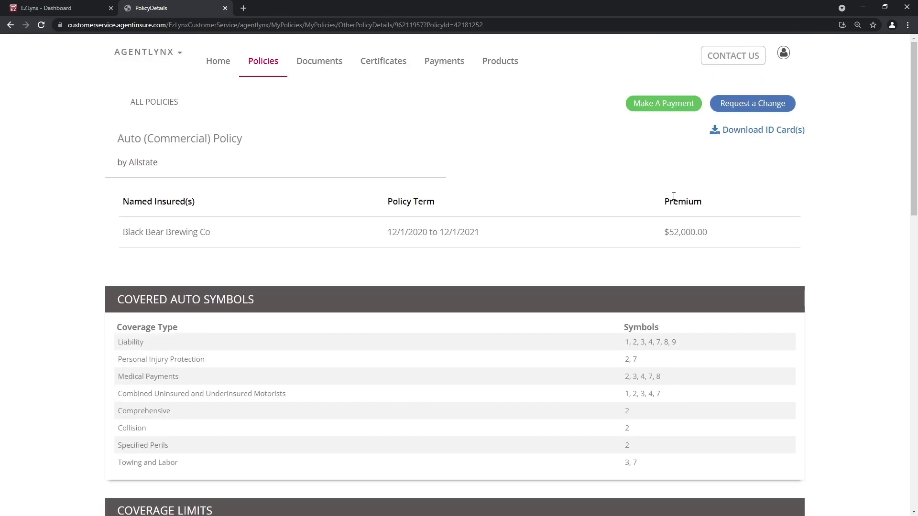
left_click(760, 107)
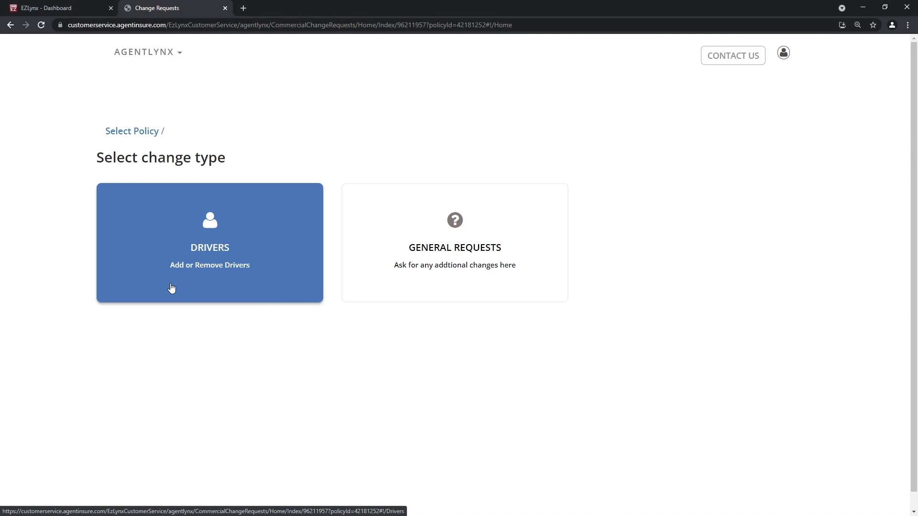
Choose Drivers as the change type and start a new Add Driver entry
left_click(172, 288)
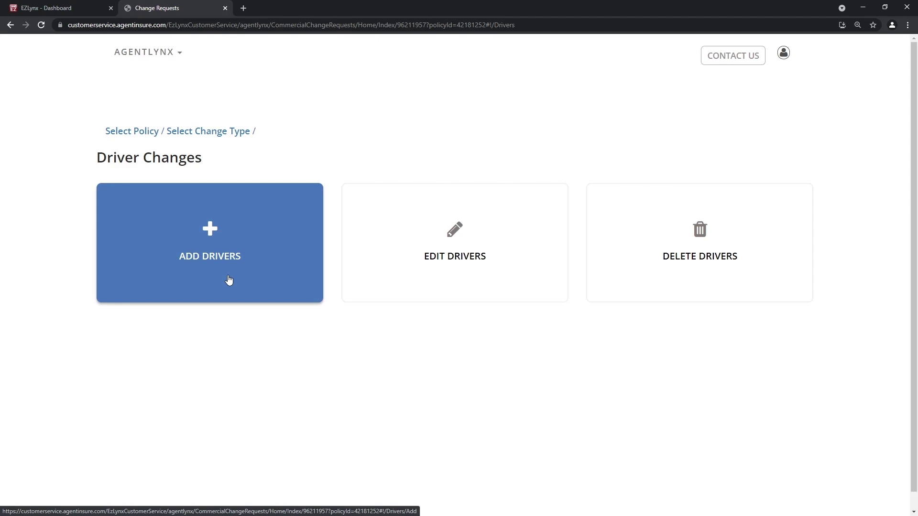
left_click(230, 280)
left_click(199, 222)
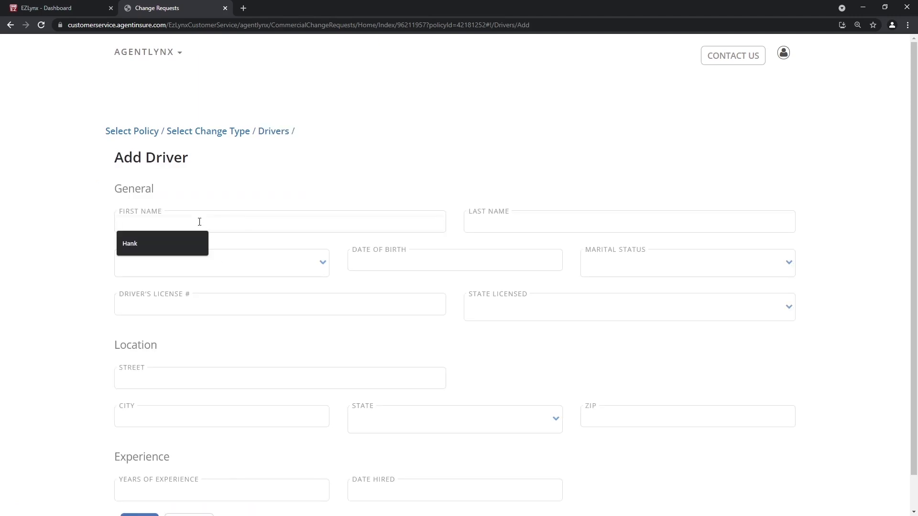
Fill in the driver's first and last name from suggestions and set gender to Male
left_click(159, 243)
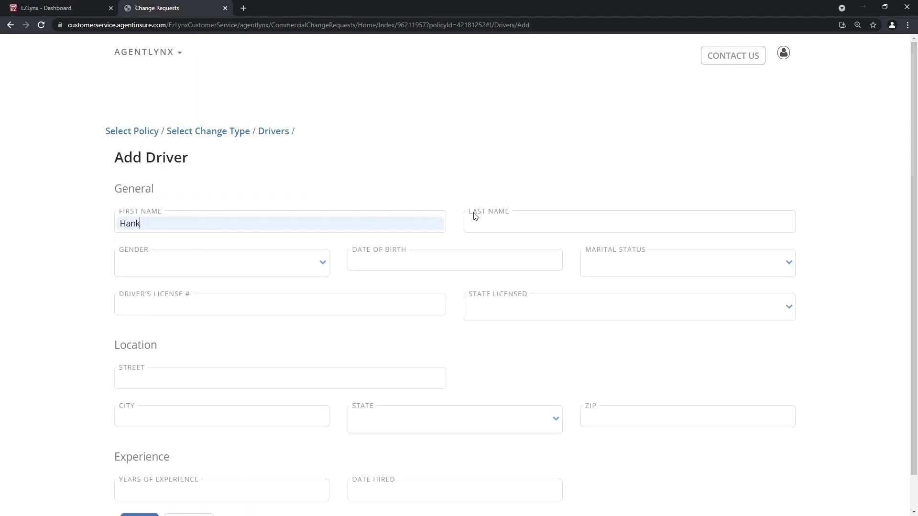
left_click(552, 220)
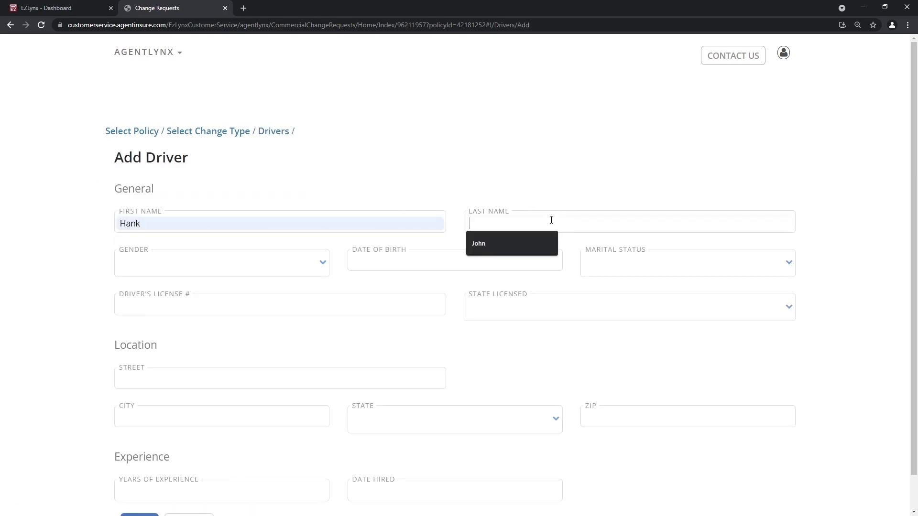
left_click(492, 246)
left_click(194, 269)
left_click(188, 304)
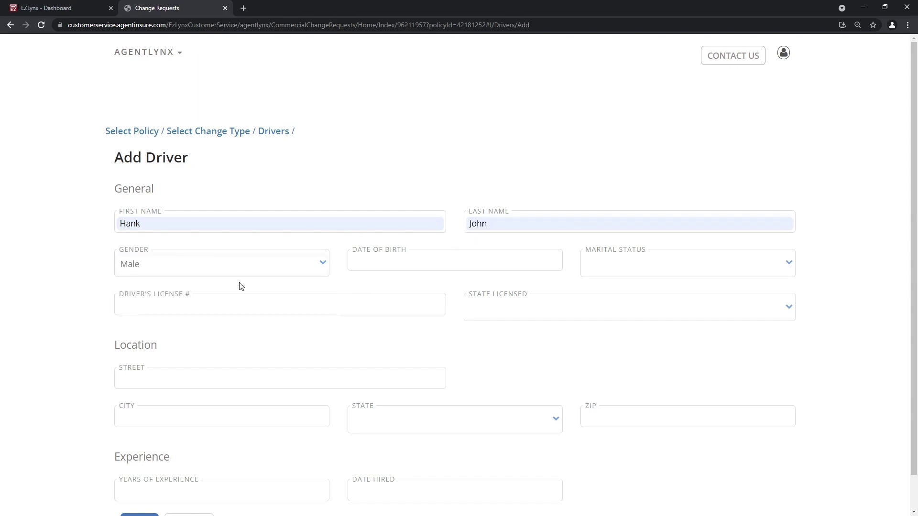
left_click(380, 262)
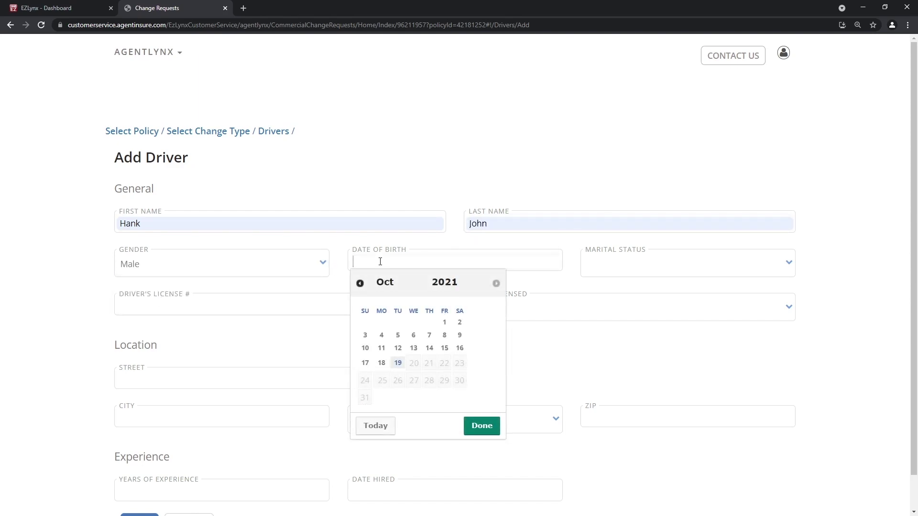
type("11151981")
left_click(656, 262)
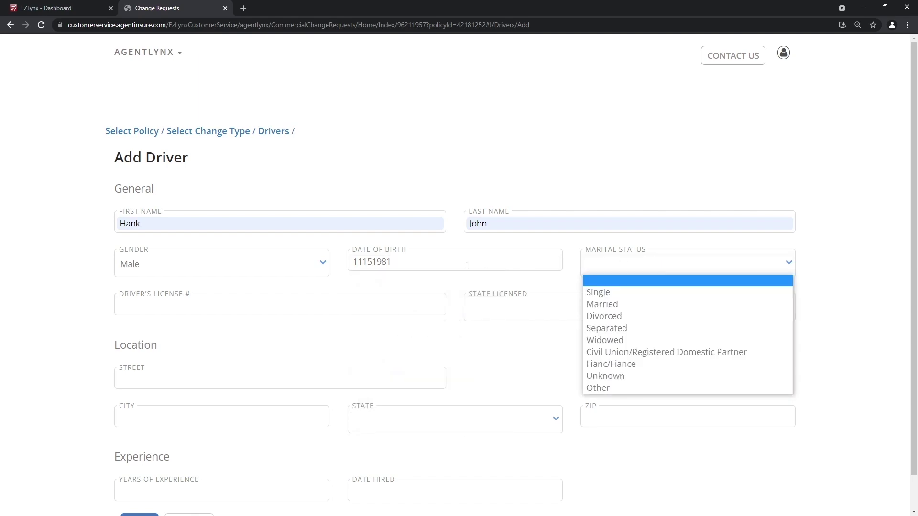
left_click(402, 262)
left_click_drag(402, 262, 338, 263)
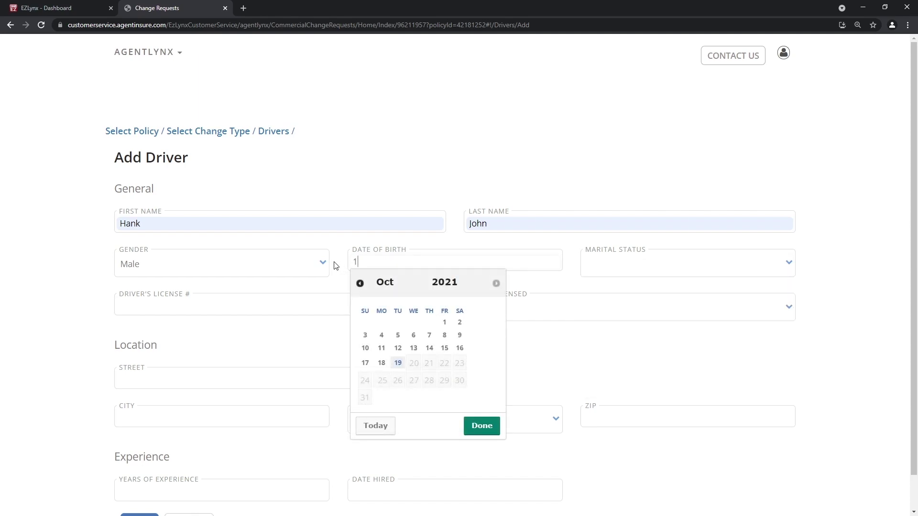
Set marital status to Single, enter the driver's licence number, and choose TX as licensing state
left_click(642, 266)
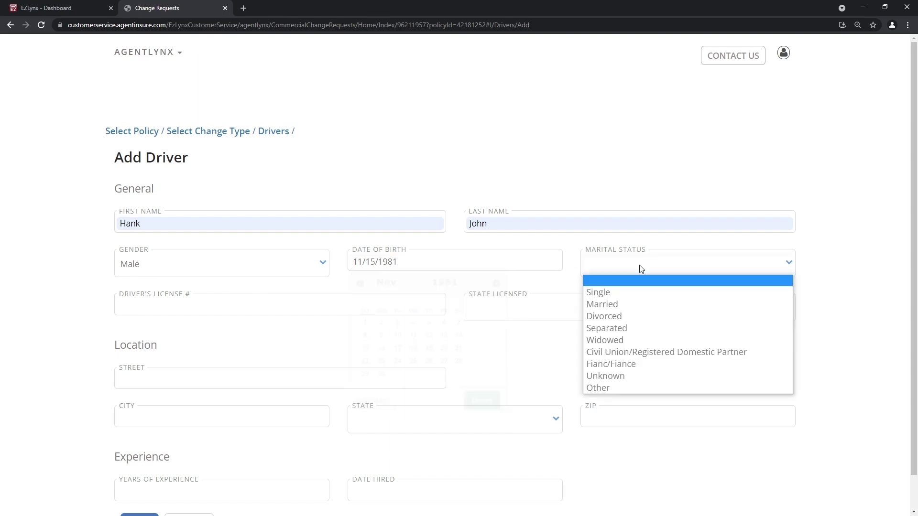
left_click(614, 292)
left_click(230, 308)
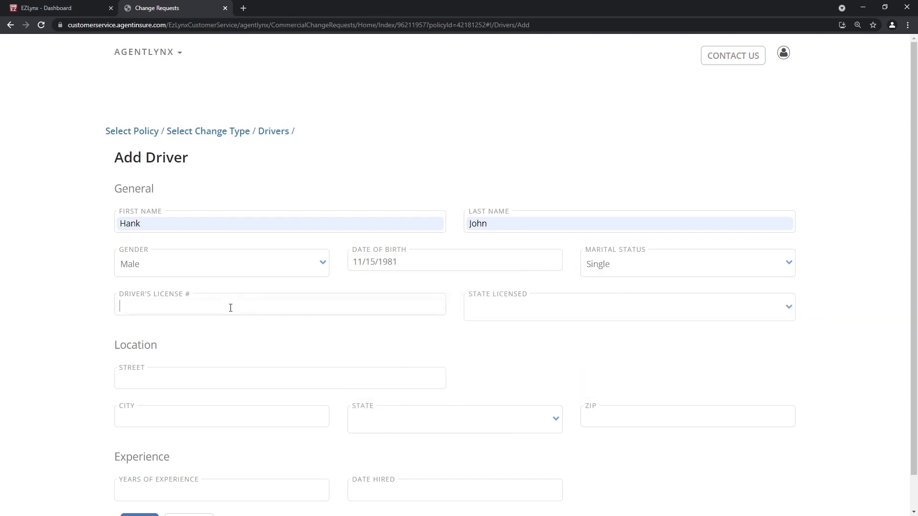
left_click(514, 306)
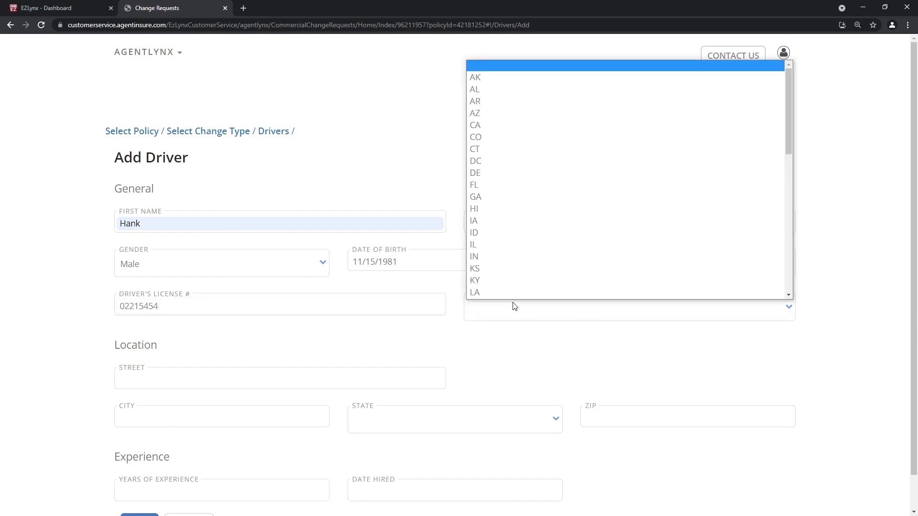
type("tx")
key("Return")
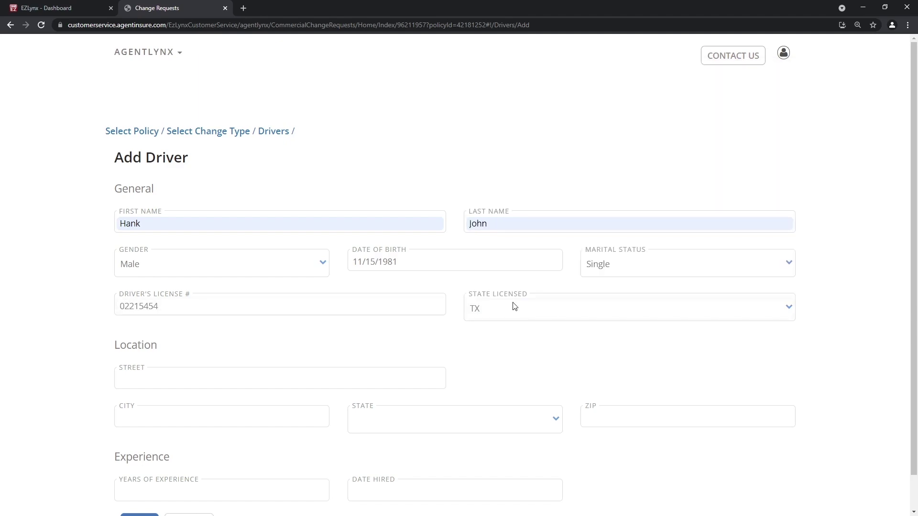
Enter the driver's street address, city, state TX and ZIP code
left_click(146, 374)
key("Tab")
type("Fort")
key("BackSpace")
key("BackSpace")
type("rt Worth")
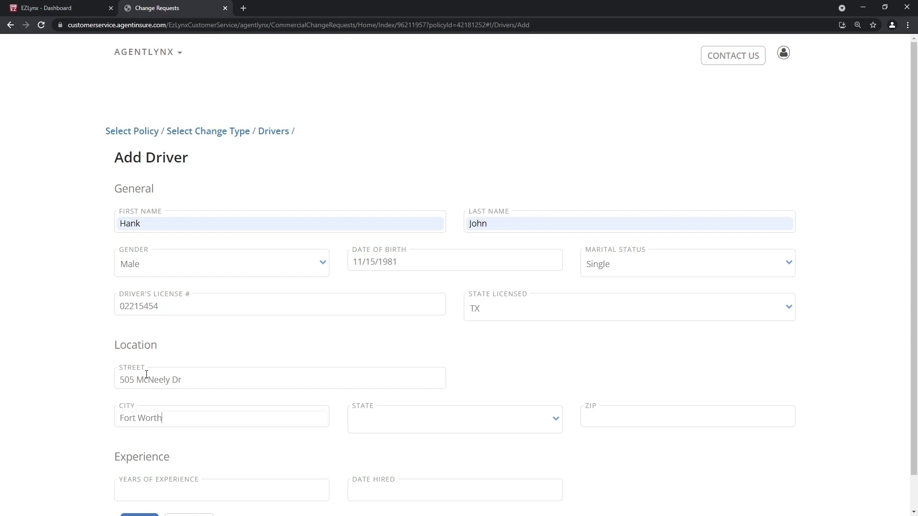
key("Tab")
type("tx")
key("Tab")
type("76109")
Set 21 years of experience and hire date 10/11/2021, then save the driver
scroll(205, 333, "down", 1)
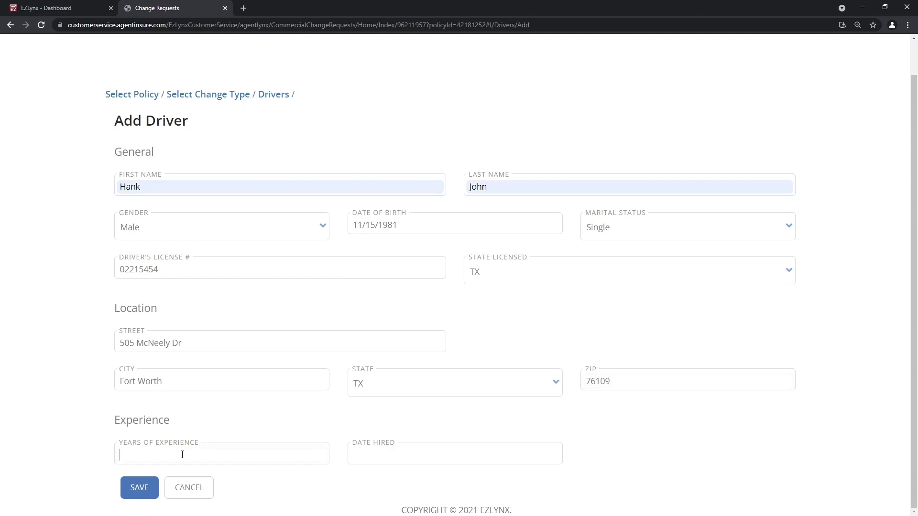
type("21")
left_click(388, 457)
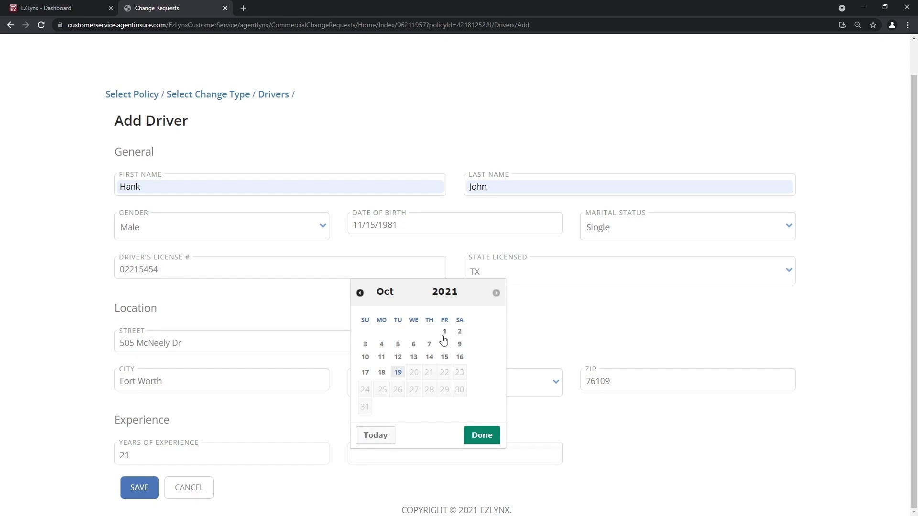
left_click(383, 359)
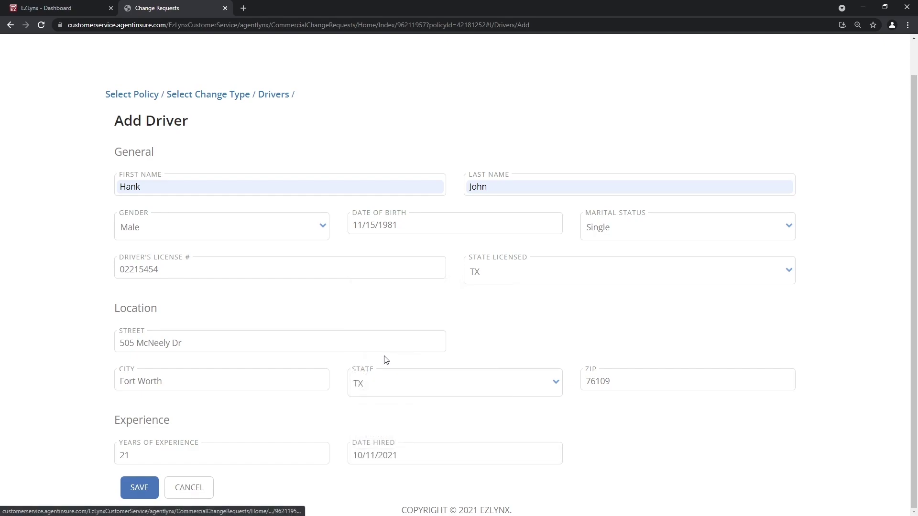
left_click(133, 488)
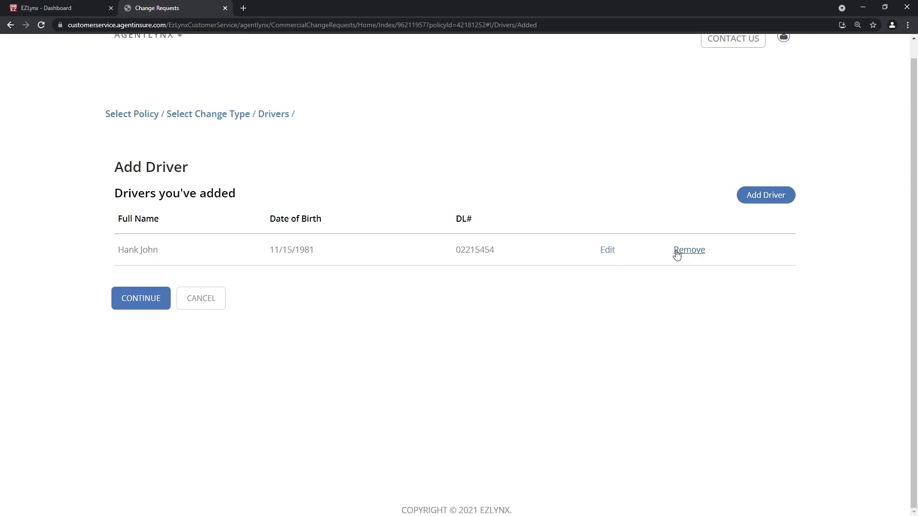
Continue to the request summary and set the effective date to 10/22/2021
left_click(137, 303)
left_click(165, 148)
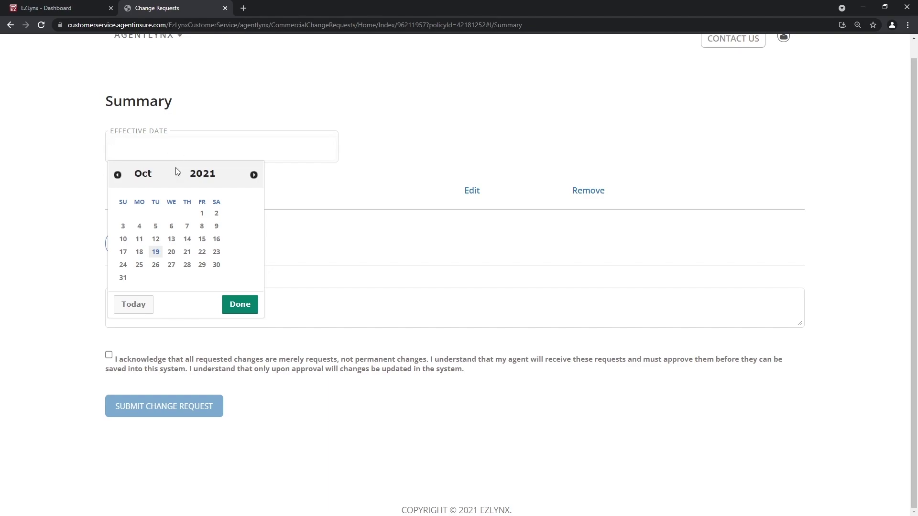
left_click(202, 252)
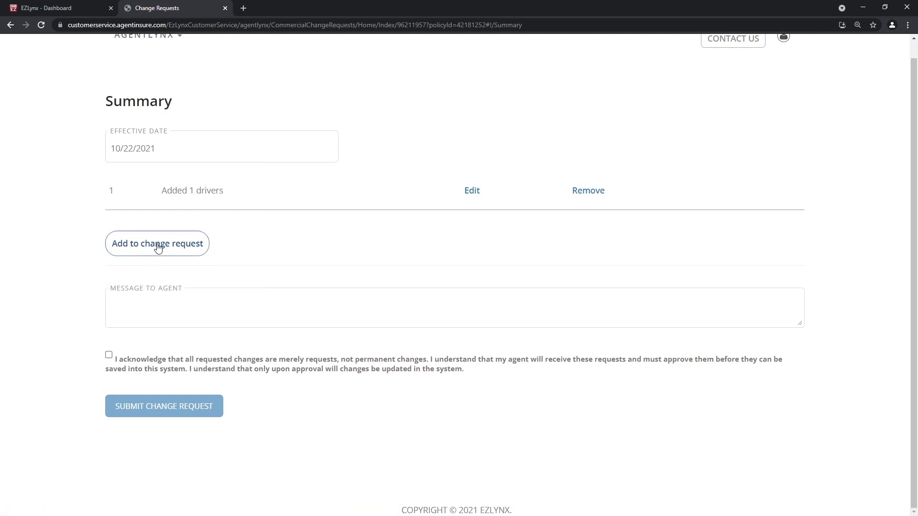
Write 'Please get this updated' to the agent, tick the acknowledgement, and submit the request
left_click(152, 303)
type("Please get this updat")
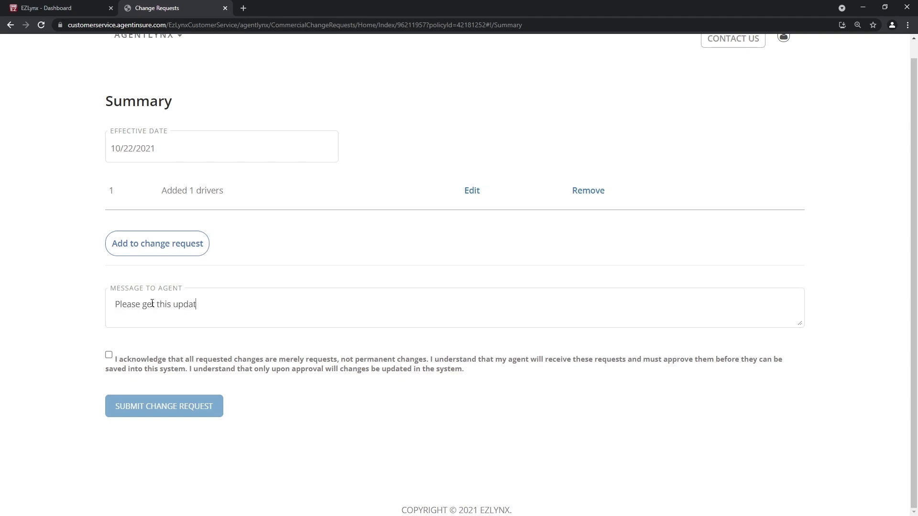
type("ed")
left_click(109, 355)
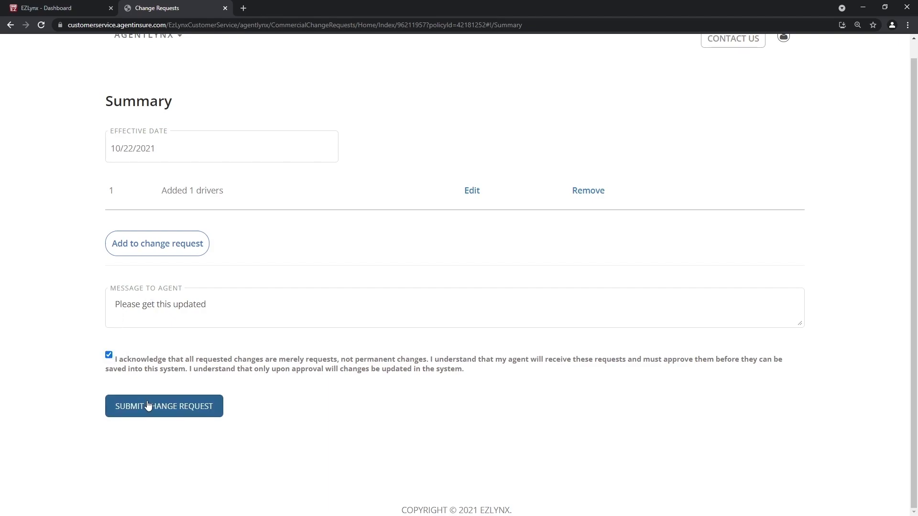
left_click(177, 404)
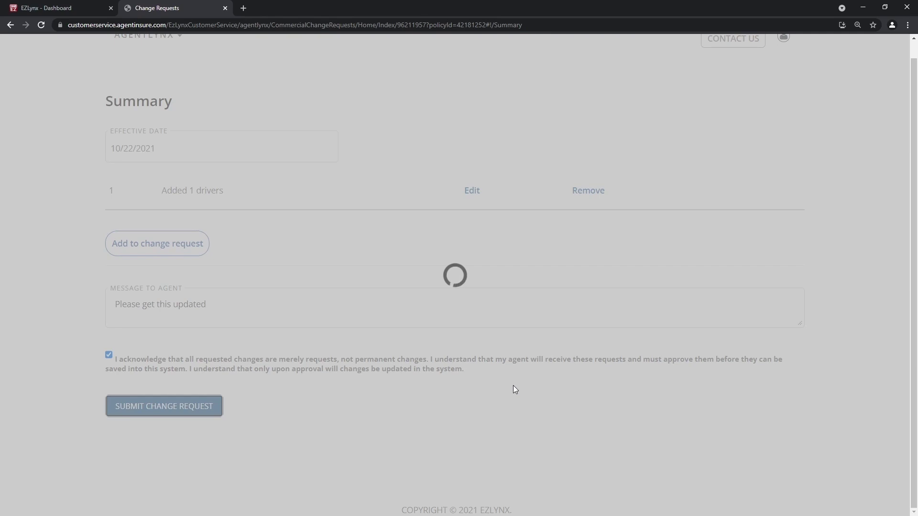